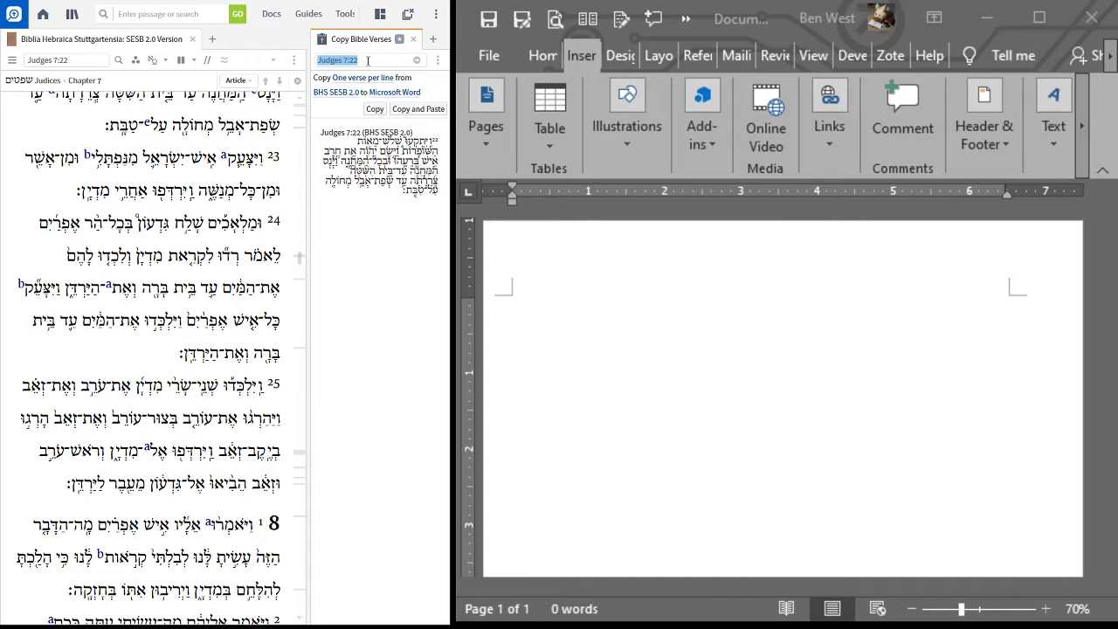
Step: Load Judges 7 from BHS SESB 2.0 in Copy Bible Verses, one verse per line, and copy the passage
left_click(367, 60)
key("Return")
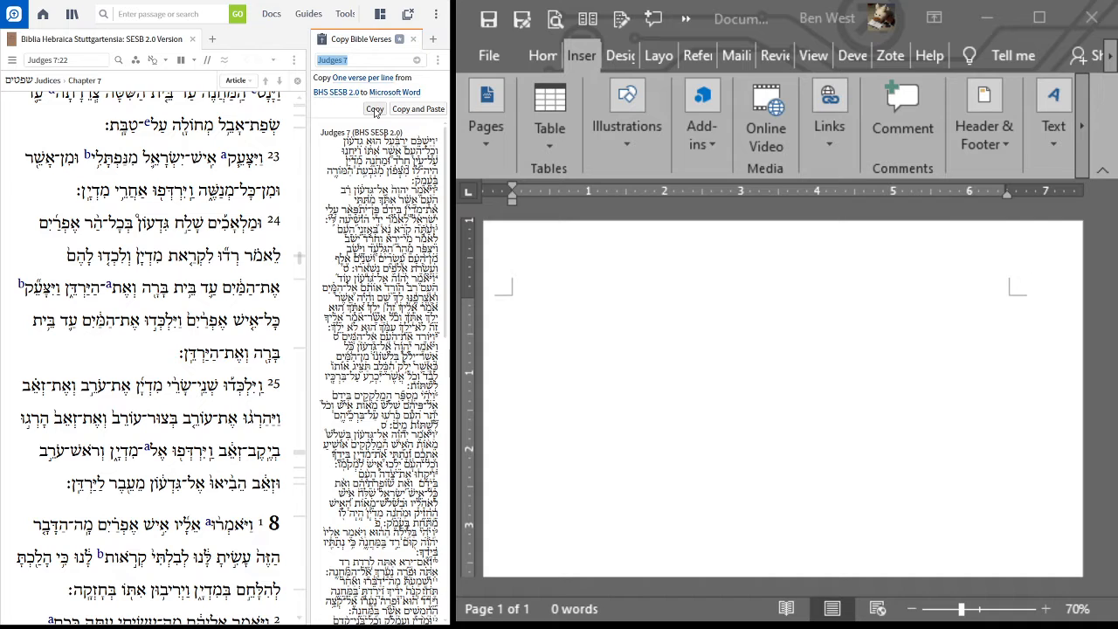
left_click(375, 111)
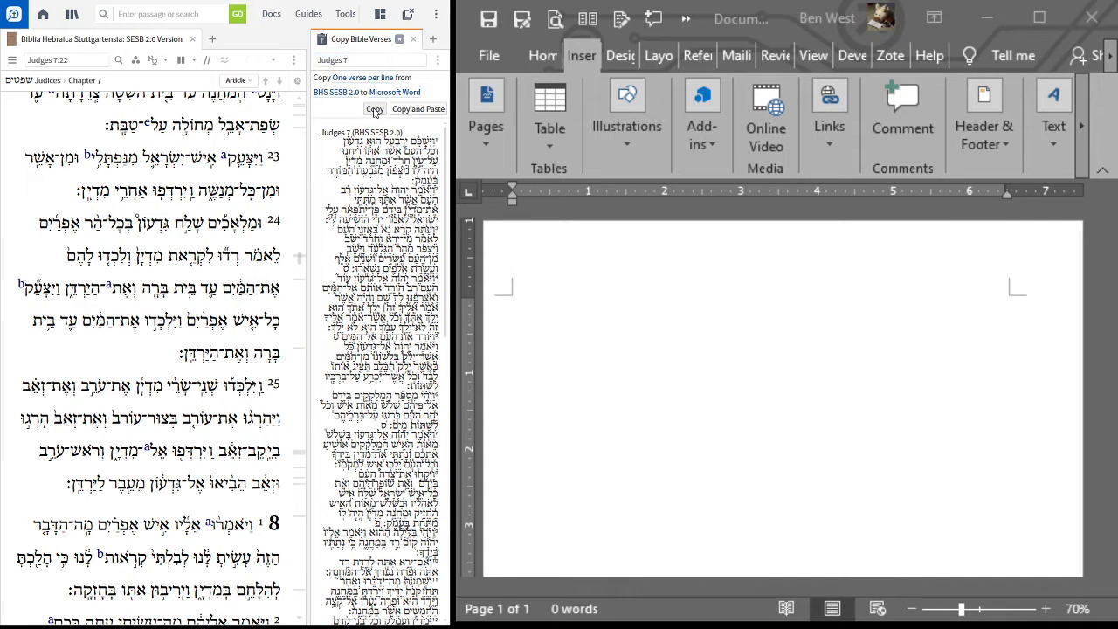
Step: Switch to Word, insert a one-row, three-column table, and paste the copied Judges 7 text into its first cell
left_click(548, 348)
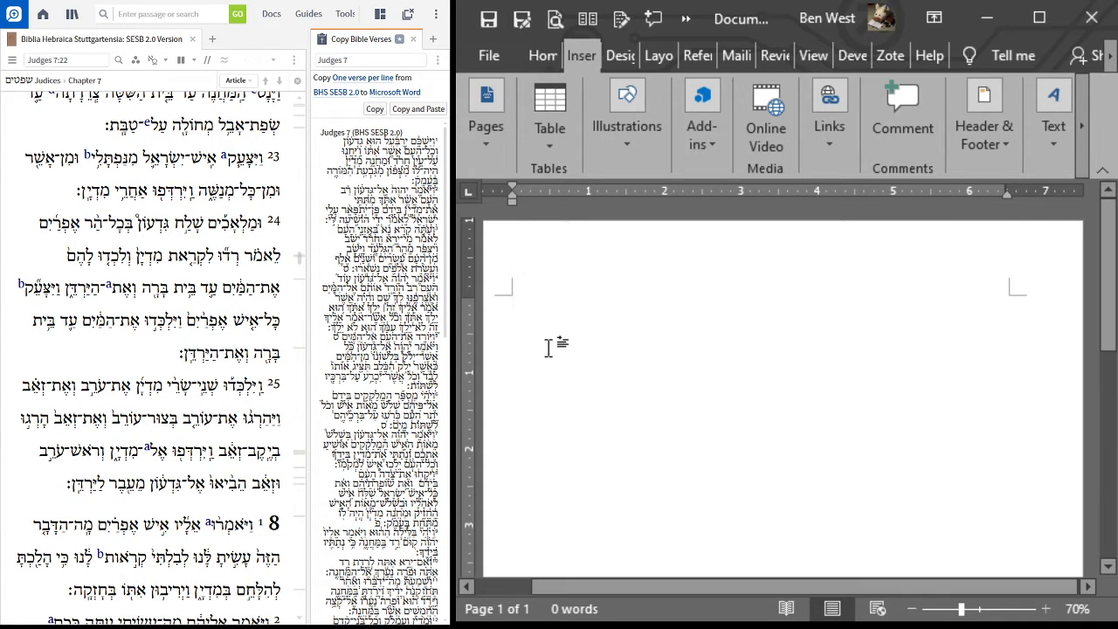
left_click(546, 134)
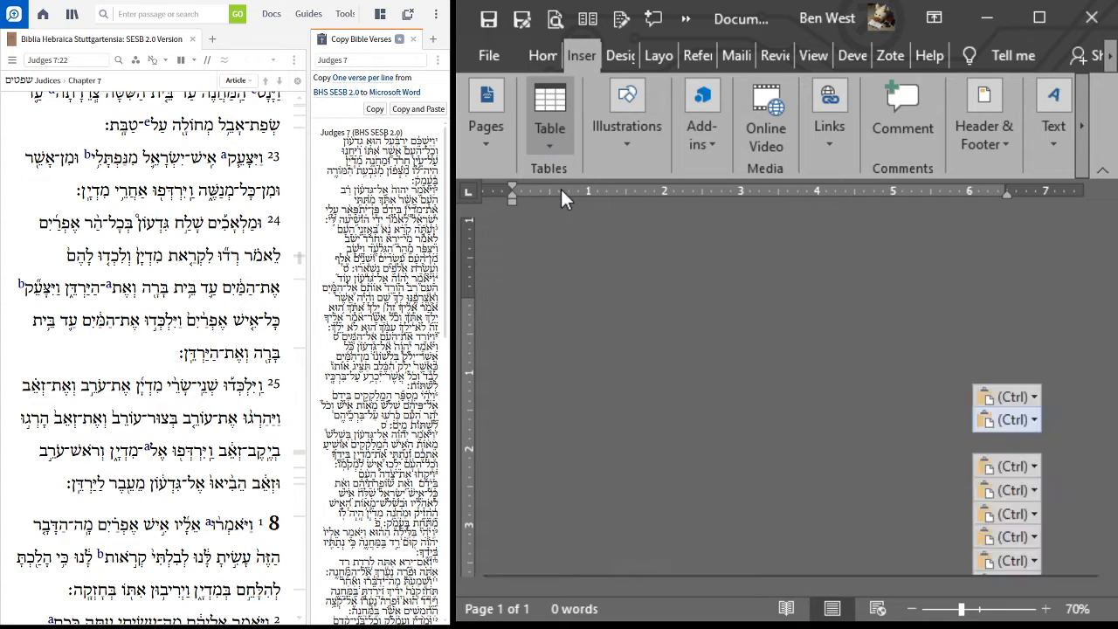
left_click(590, 197)
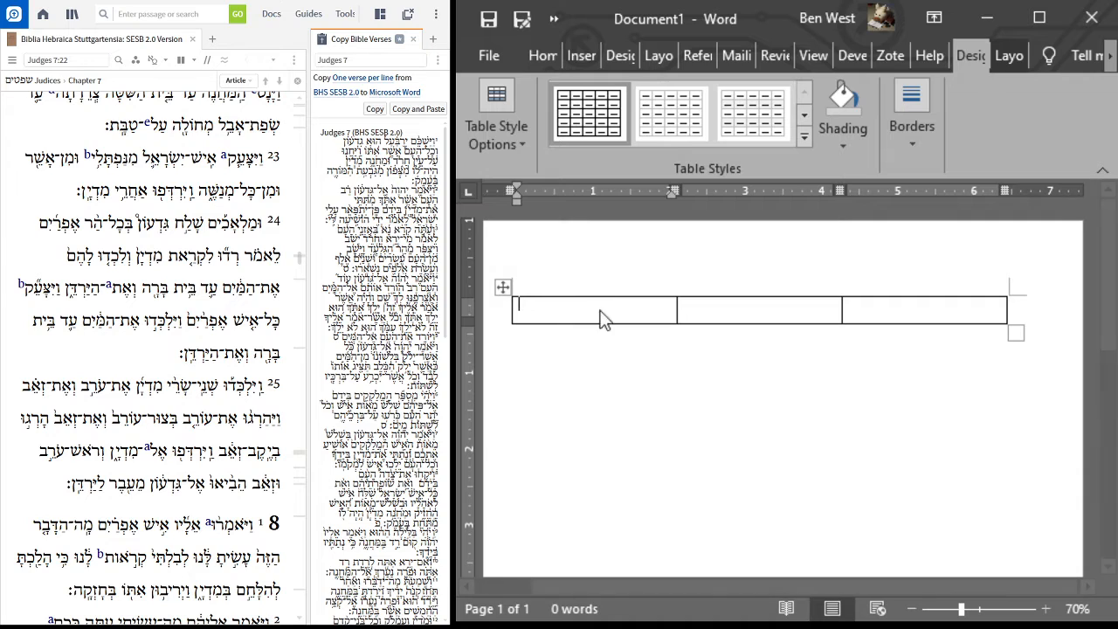
key("ctrl+v")
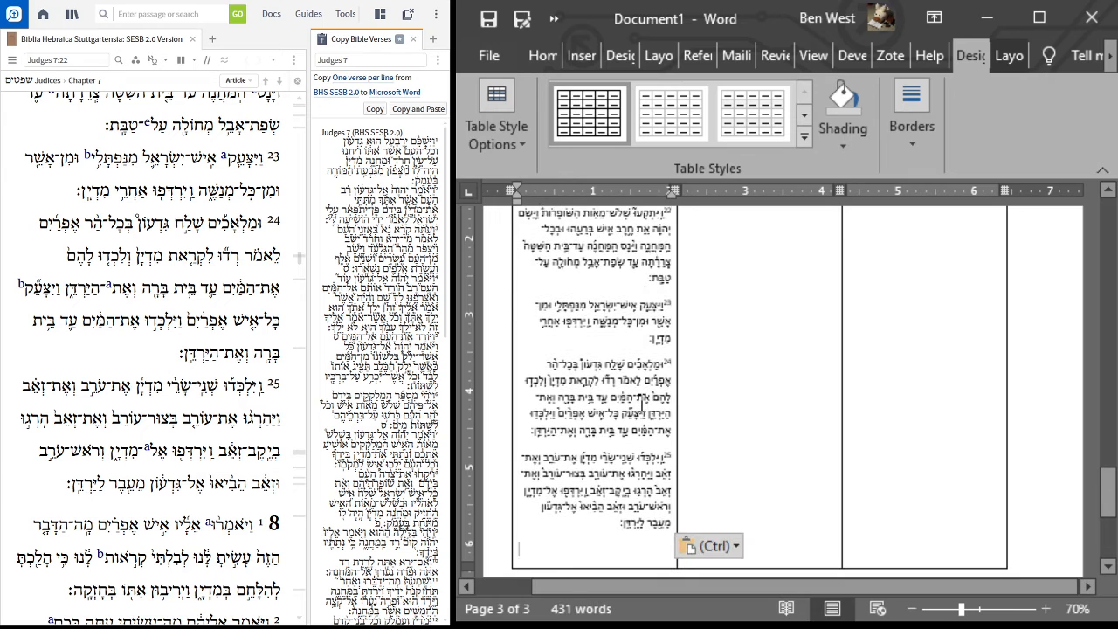
Step: Review the pasted Hebrew verses in the first column from the end of the chapter back to the heading
left_click_drag(577, 523, 711, 325)
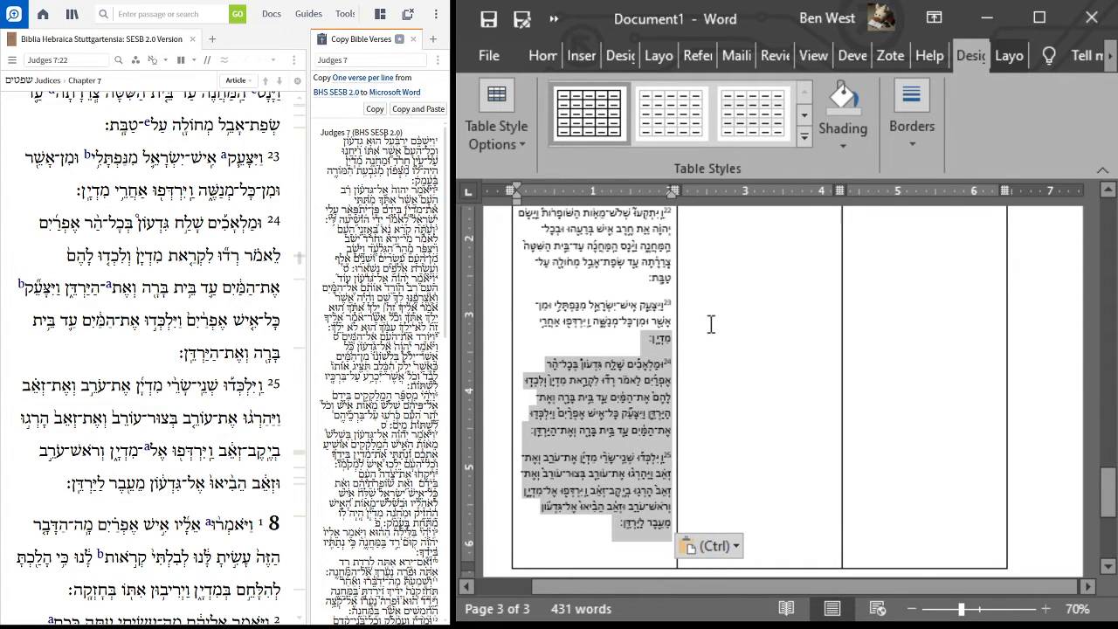
scroll(567, 350, "up", 3)
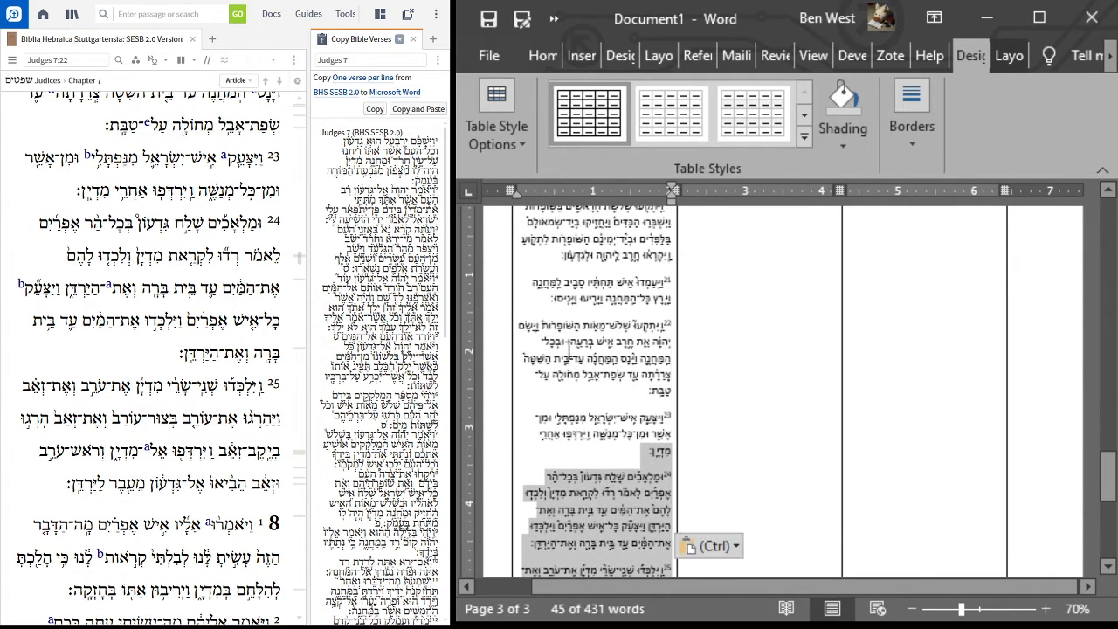
left_click_drag(602, 343, 684, 442)
left_click_drag(732, 472, 716, 527)
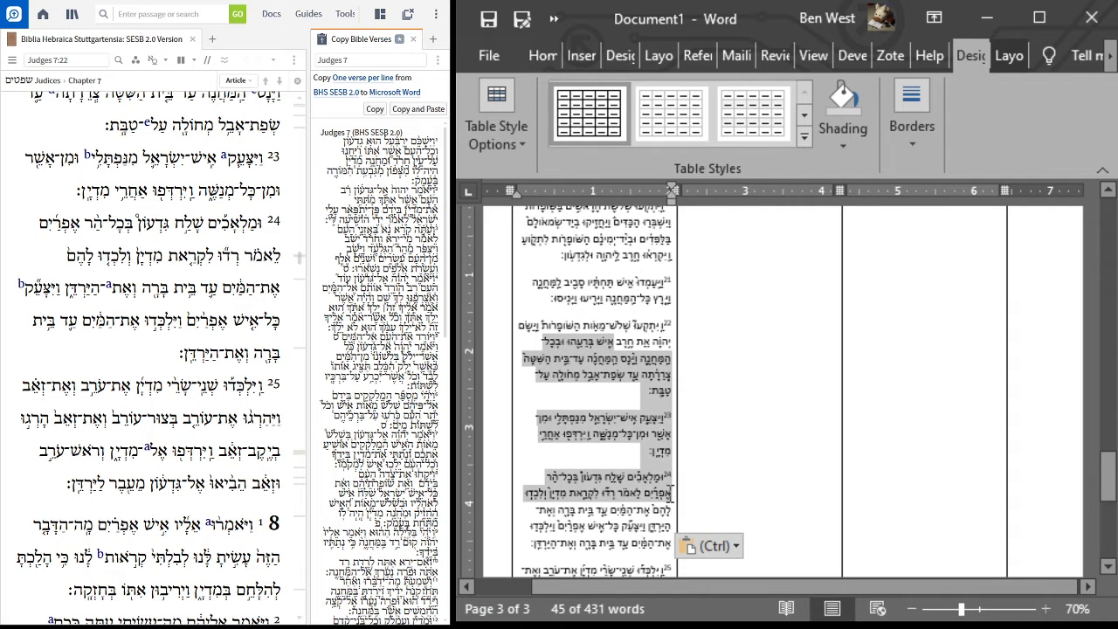
scroll(711, 359, "up", 5)
scroll(721, 364, "up", 15)
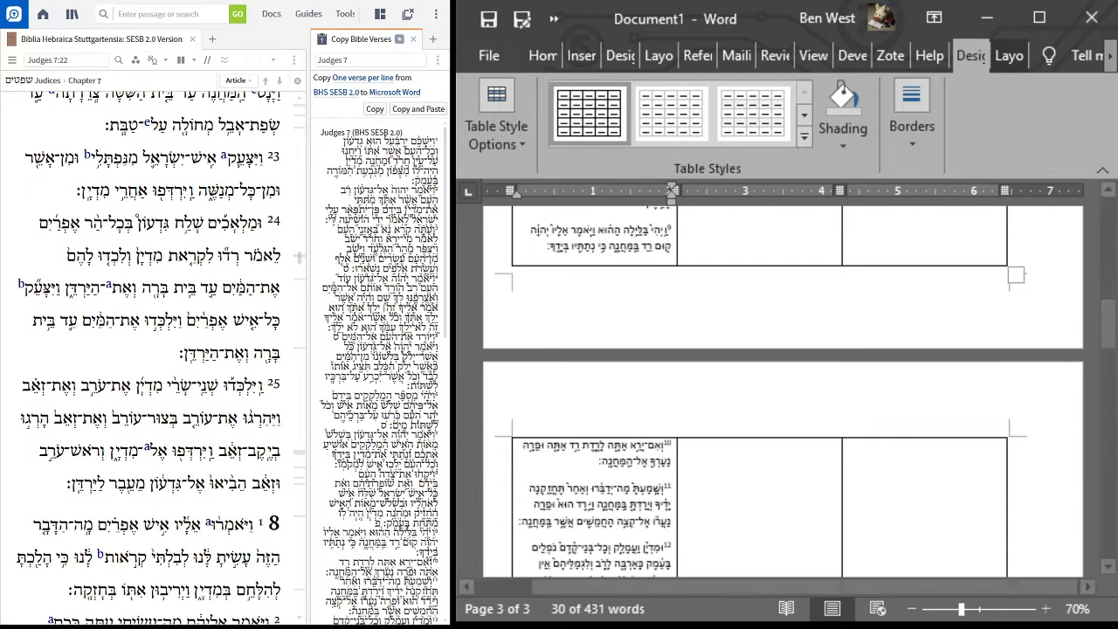
scroll(726, 312, "up", 2)
left_click_drag(614, 319, 867, 535)
left_click_drag(600, 348, 576, 313)
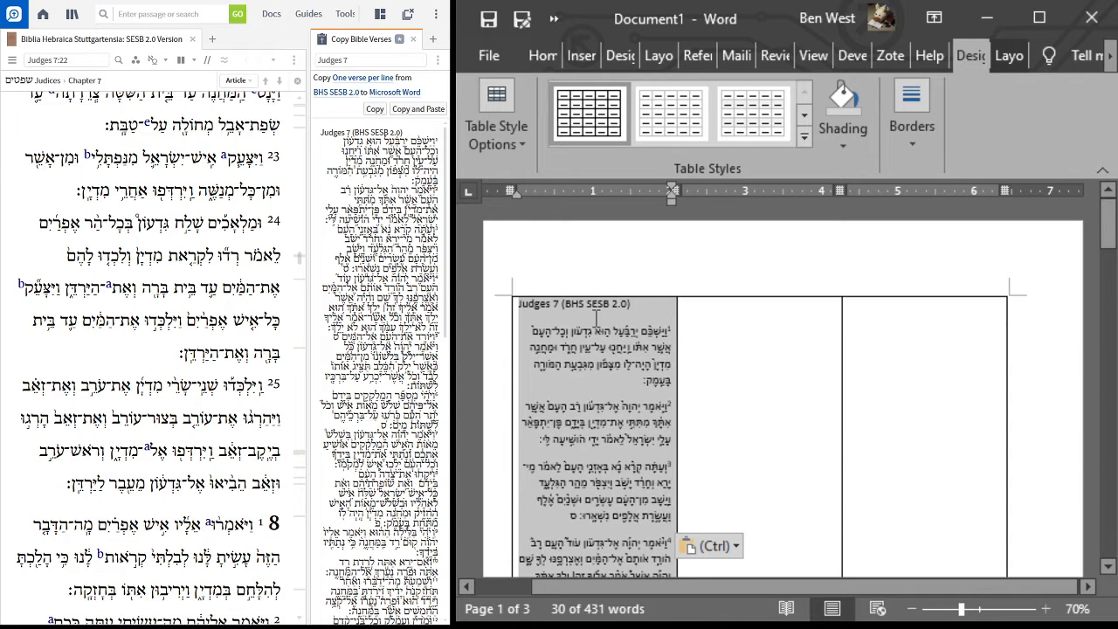
Step: Remove the extra paragraph spacing between the verses in the first column
left_click(595, 319)
left_click(543, 55)
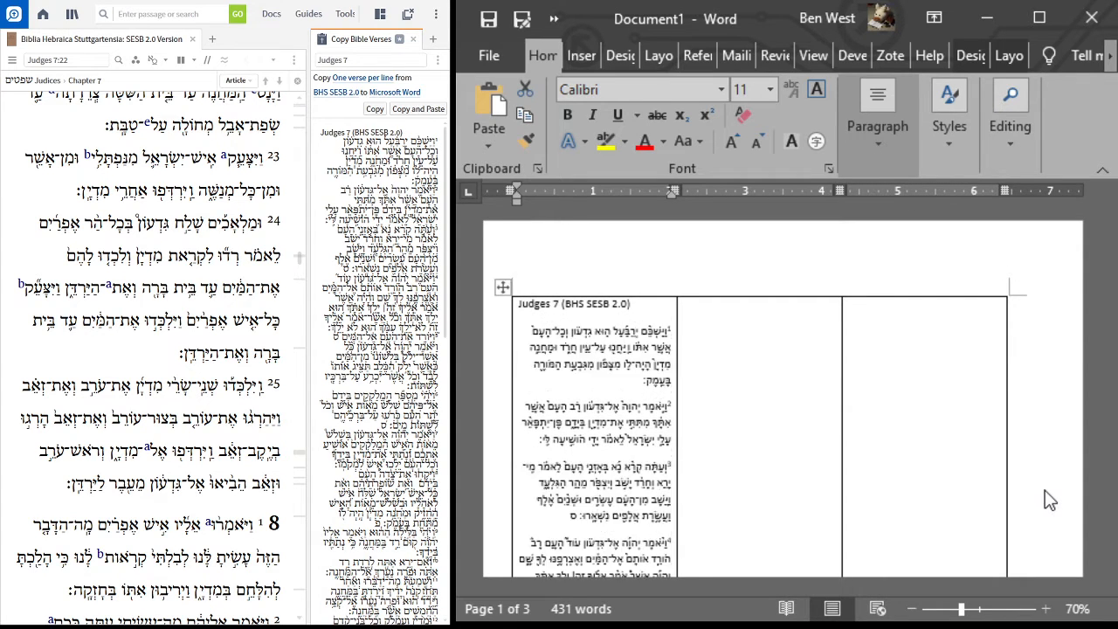
left_click(739, 347)
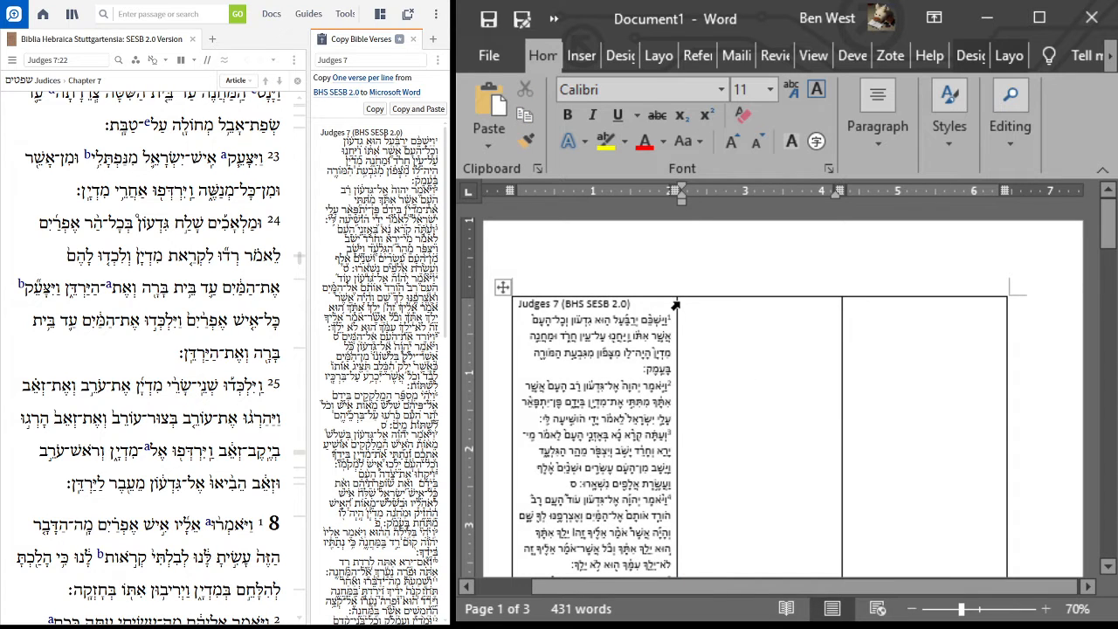
Step: Widen the table's first column to about 3 inches and narrow the middle column to about 0.5 inch
left_click_drag(677, 307, 741, 317)
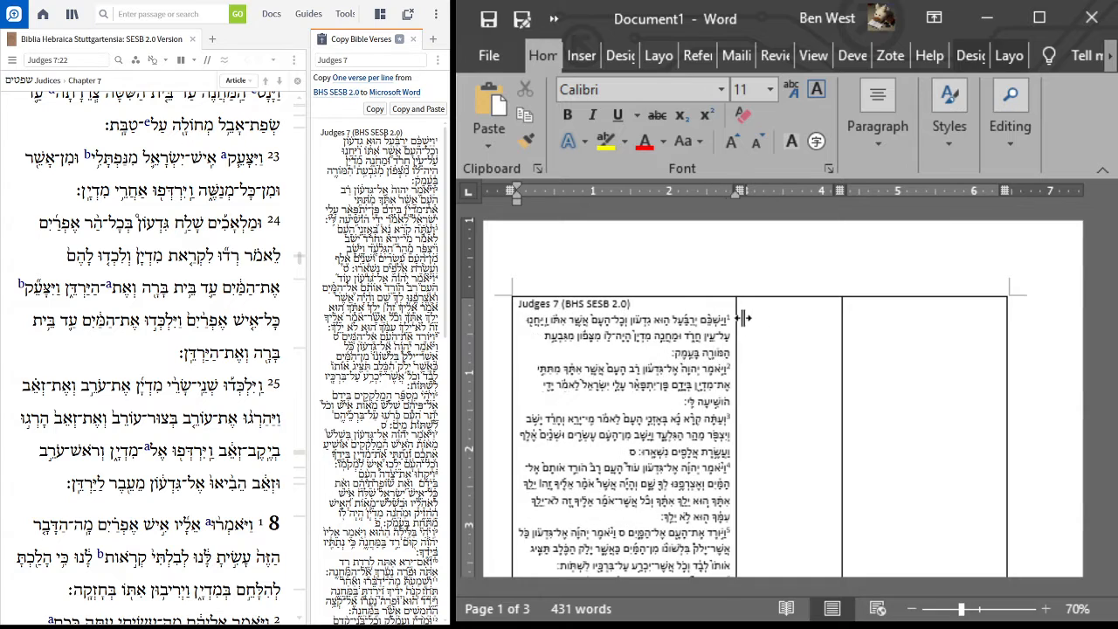
left_click_drag(842, 320, 780, 334)
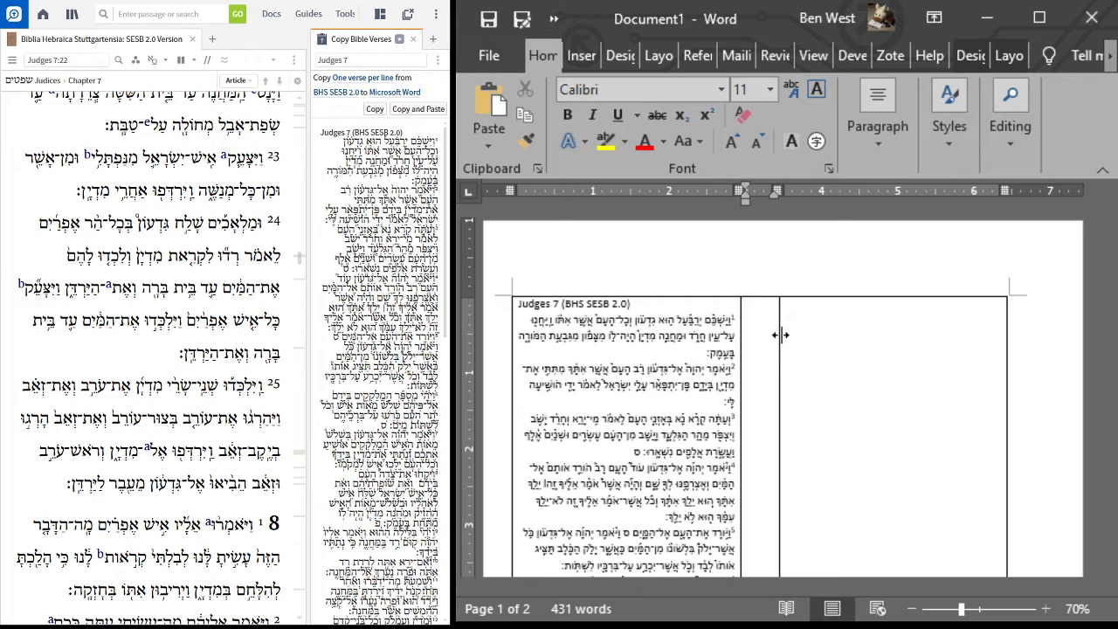
left_click(827, 336)
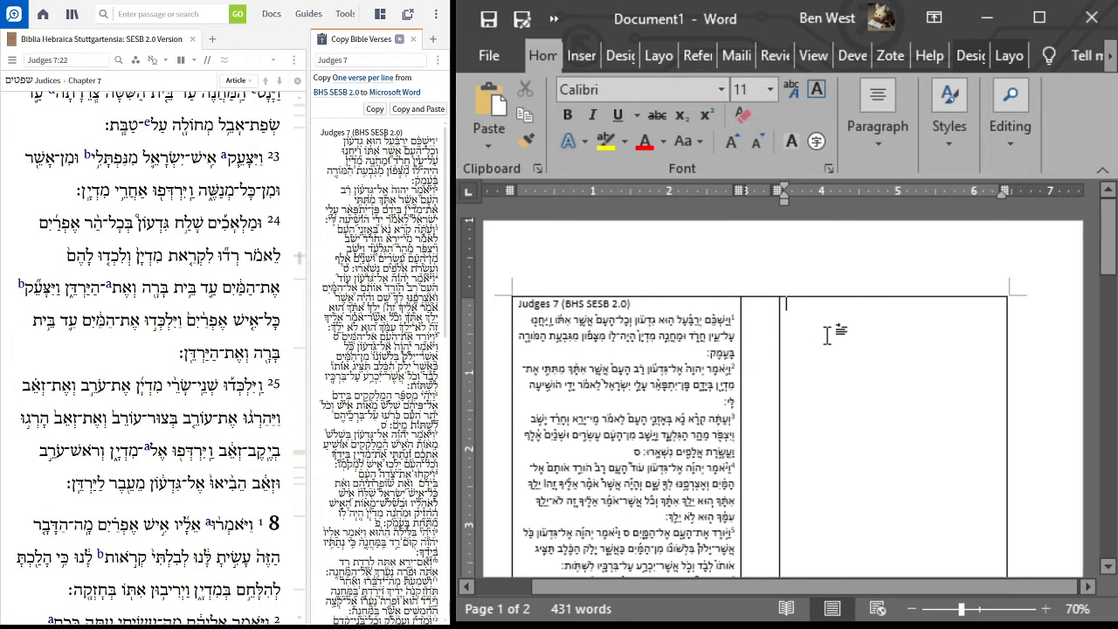
Step: Draw a small text box spanning the width of the middle column beside the first line of verse 1
left_click(754, 311)
left_click(581, 55)
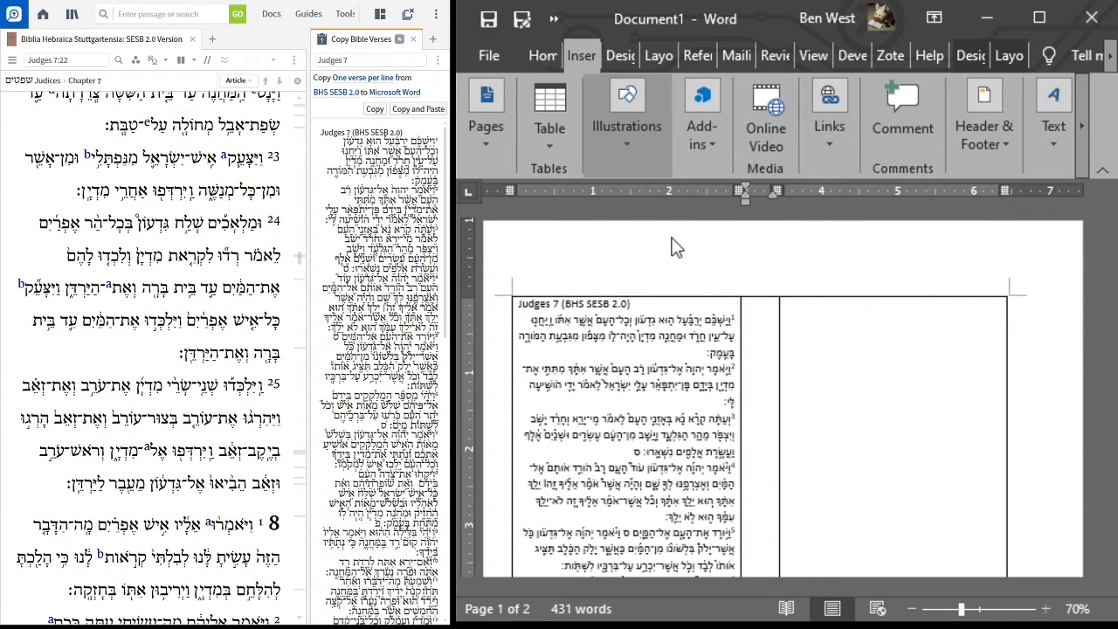
left_click(660, 293)
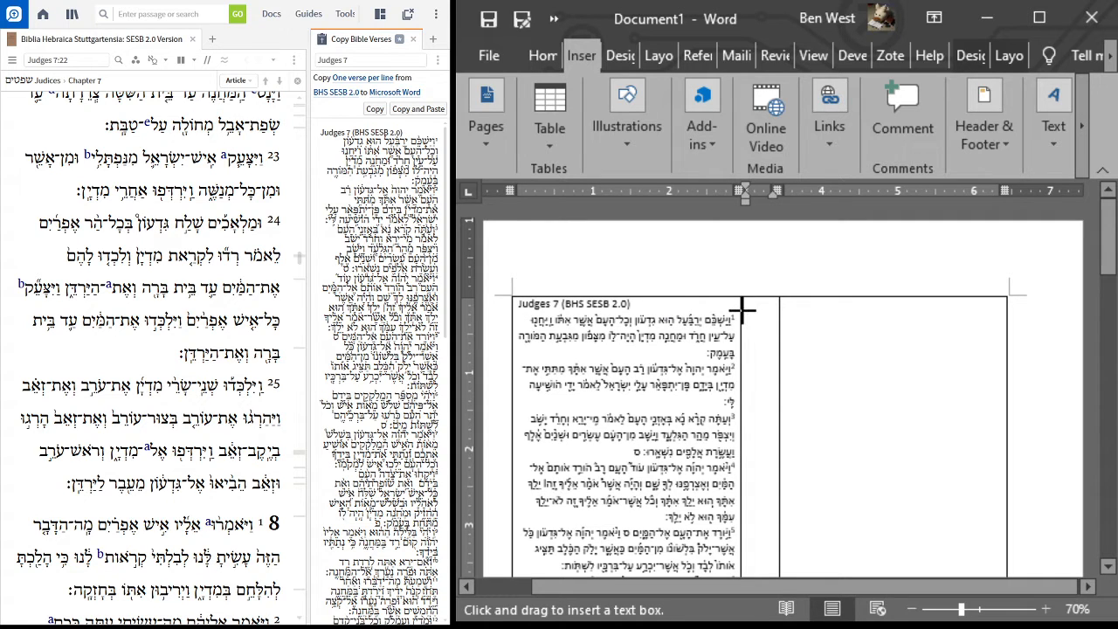
left_click_drag(744, 311, 780, 329)
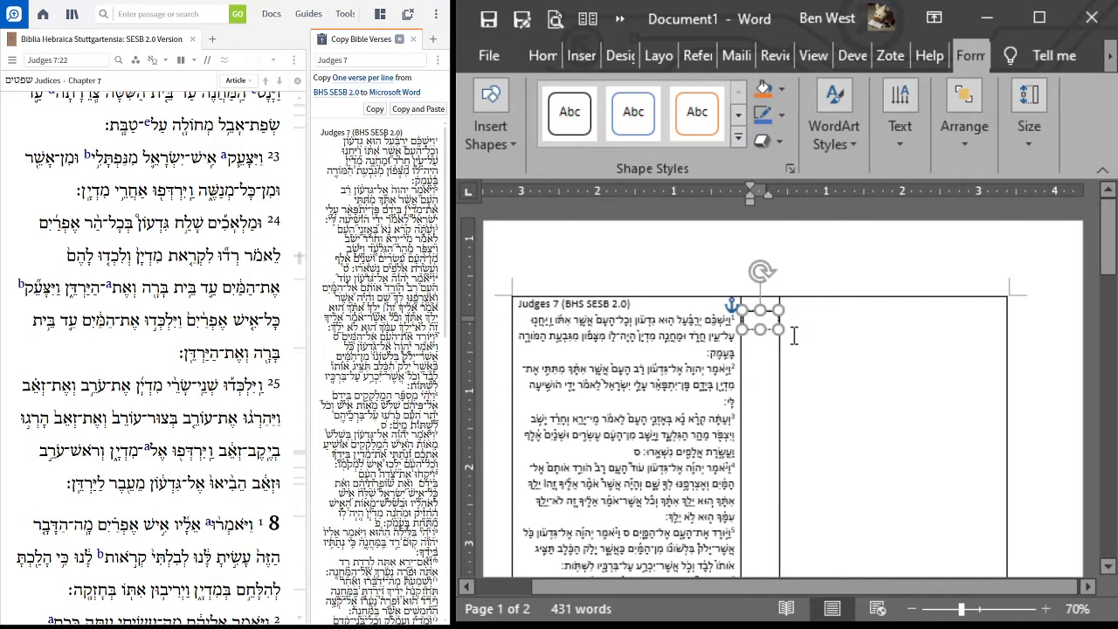
Step: Set the text box's font size to 9 and enter 1,0 as its text
type("a")
key("ctrl+a")
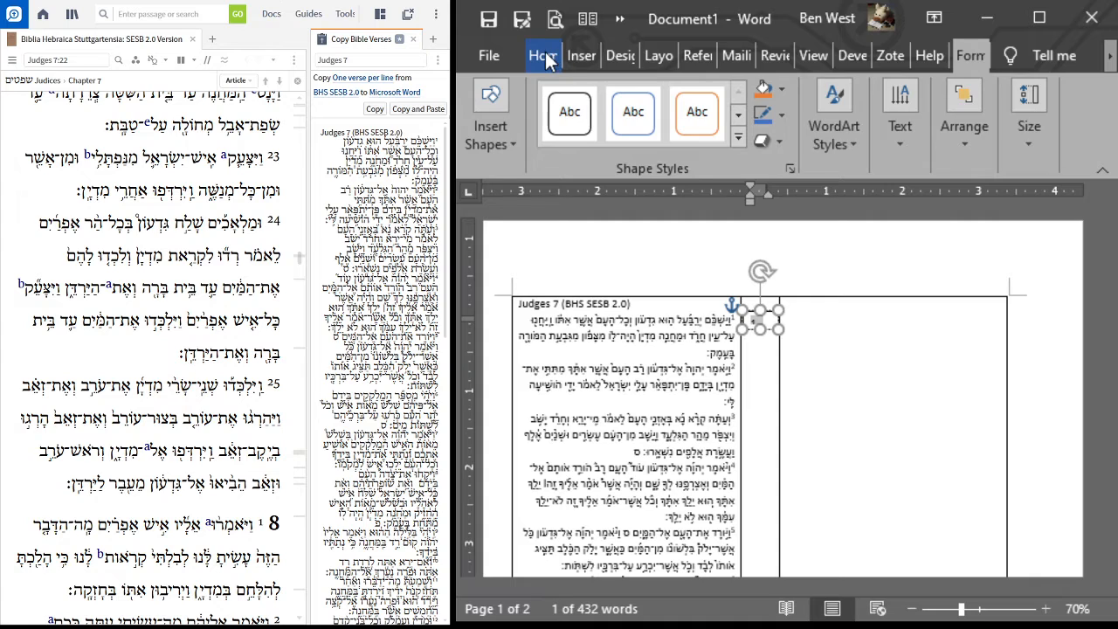
left_click(546, 54)
left_click(758, 146)
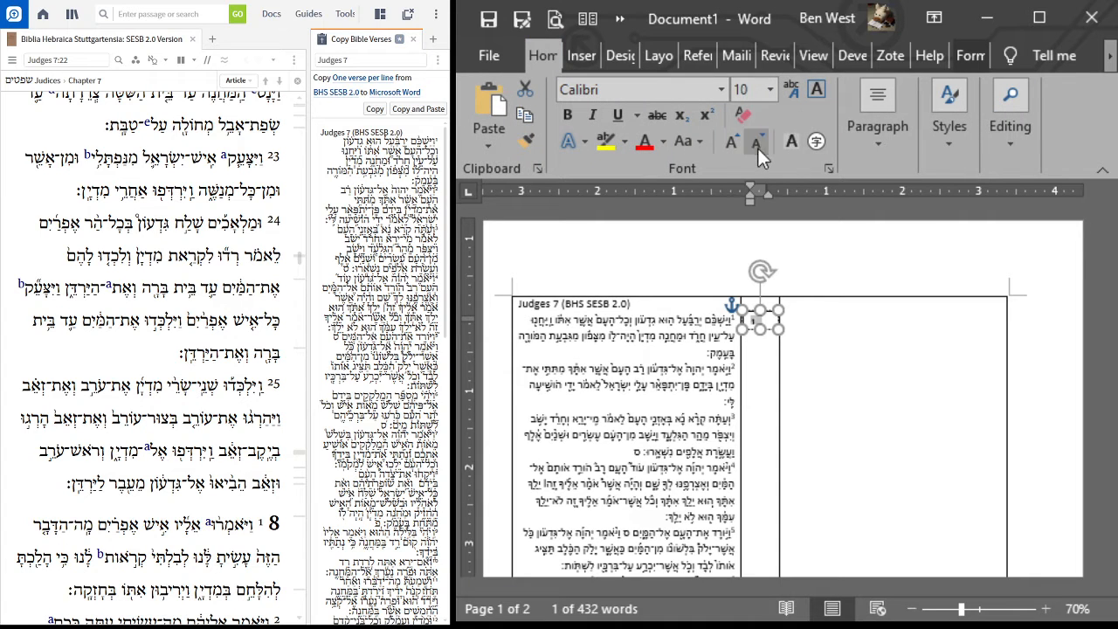
left_click(758, 146)
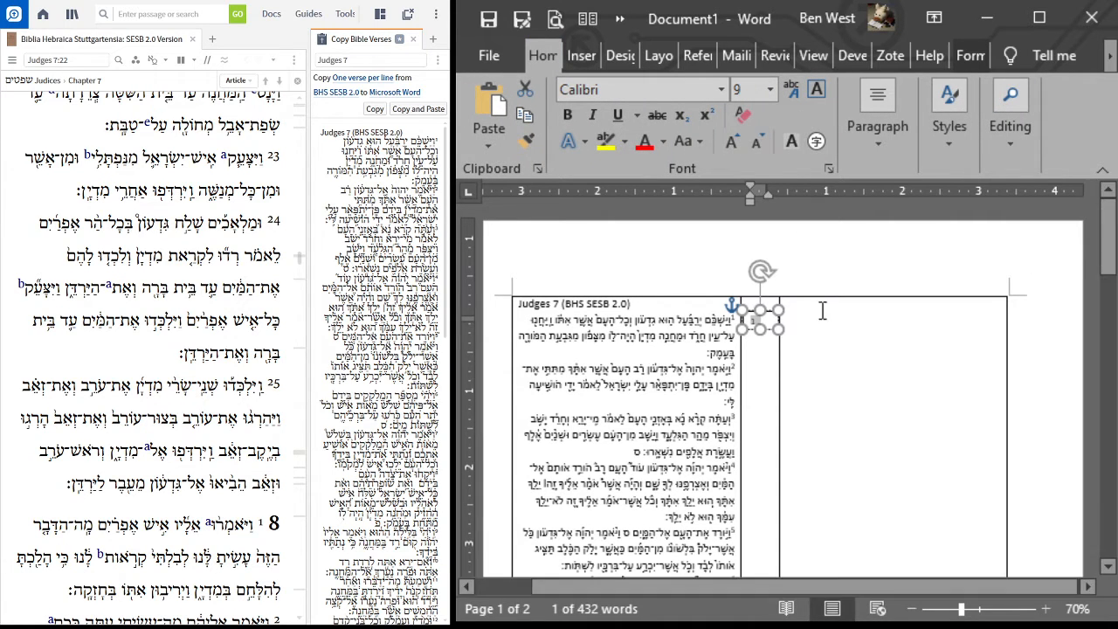
left_click(772, 329)
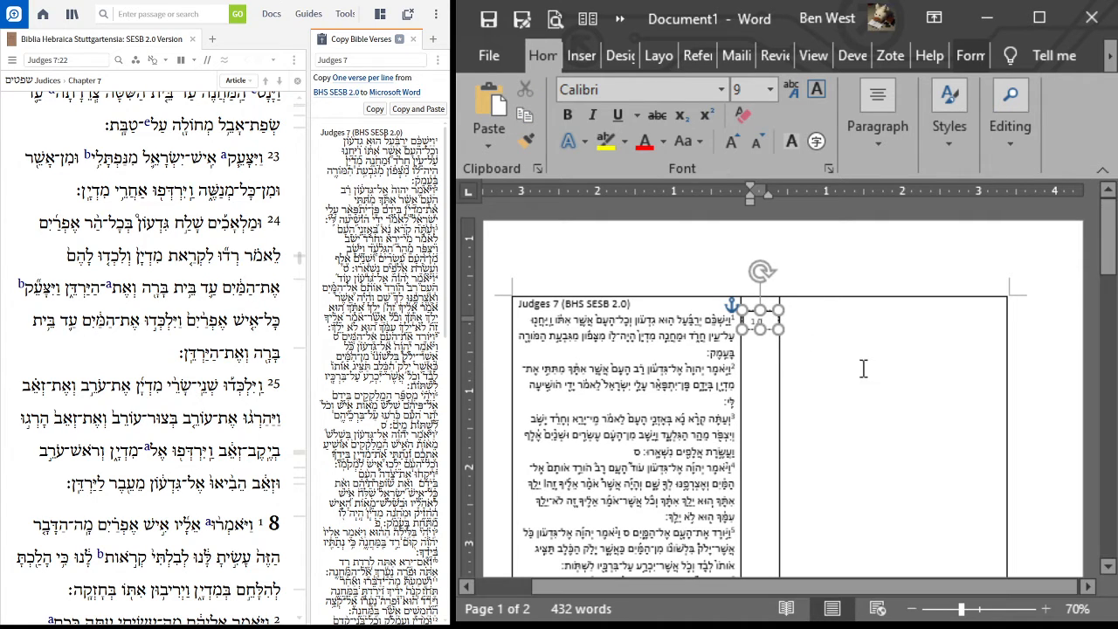
Step: Fine-tune the position of the 1,0 text box in the middle column so it lines up with the first line of verse 1
scroll(631, 330, "up", 1, "ctrl")
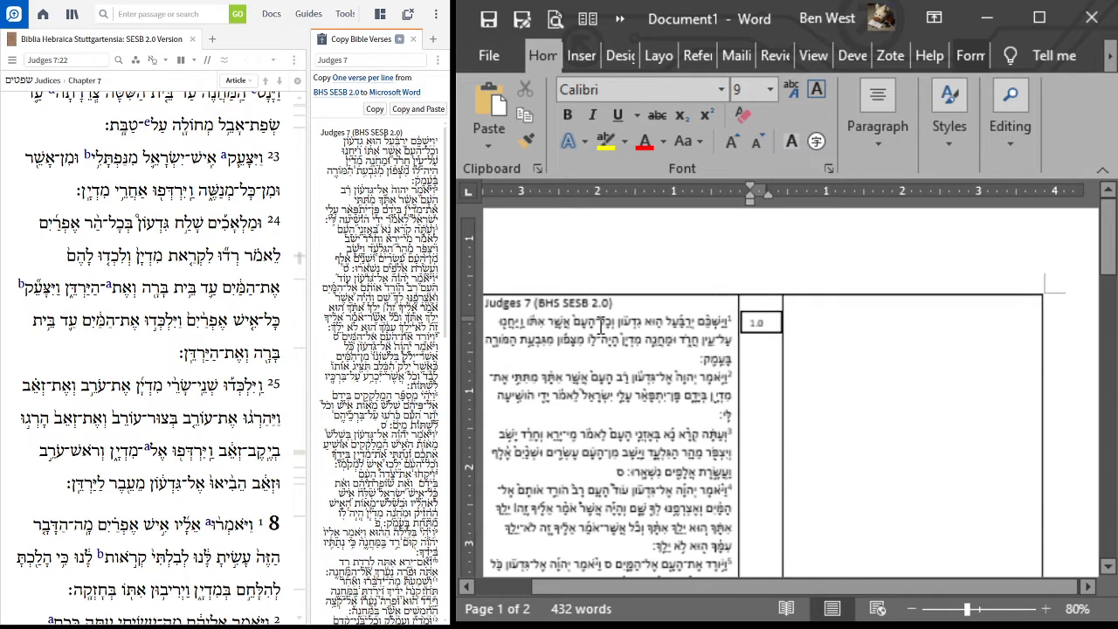
scroll(593, 325, "up", 1, "ctrl")
left_click_drag(816, 584, 771, 585)
mouse_move(837, 316)
left_mouse_down()
mouse_move(856, 317)
mouse_move(865, 336)
mouse_move(853, 313)
mouse_move(847, 325)
left_mouse_up()
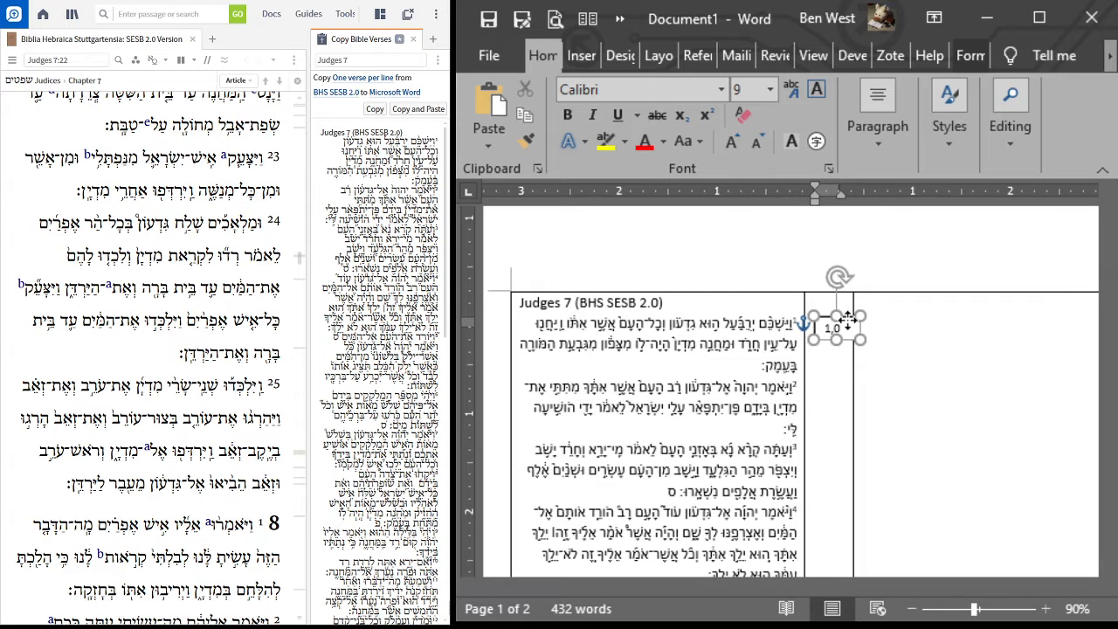
key("Up")
key("Up")
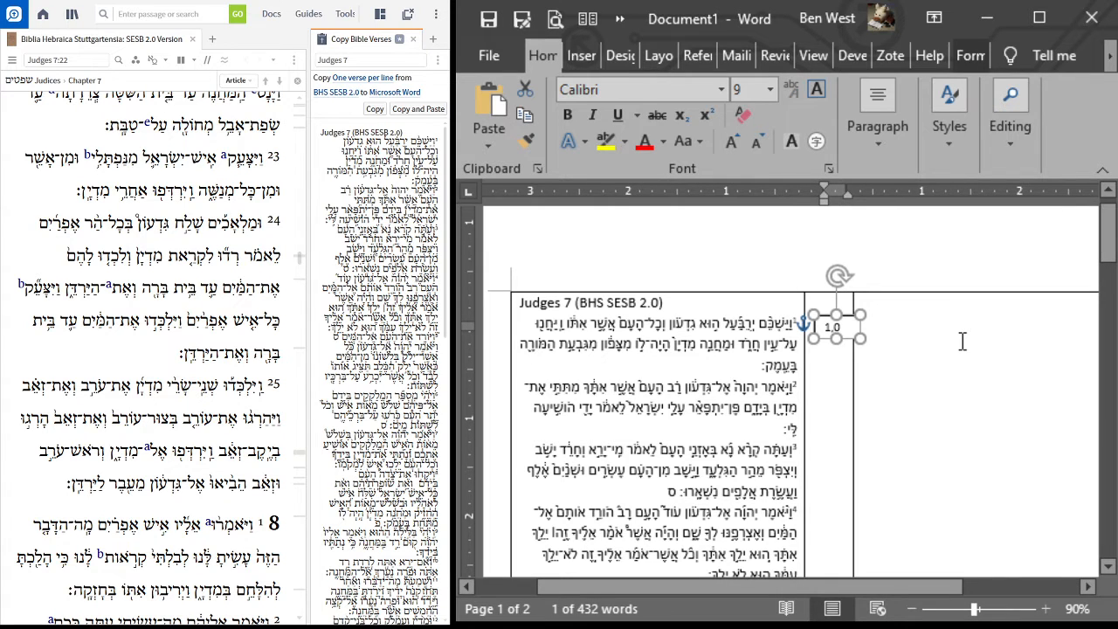
key("Left")
key("Left")
key("Left")
key("Left")
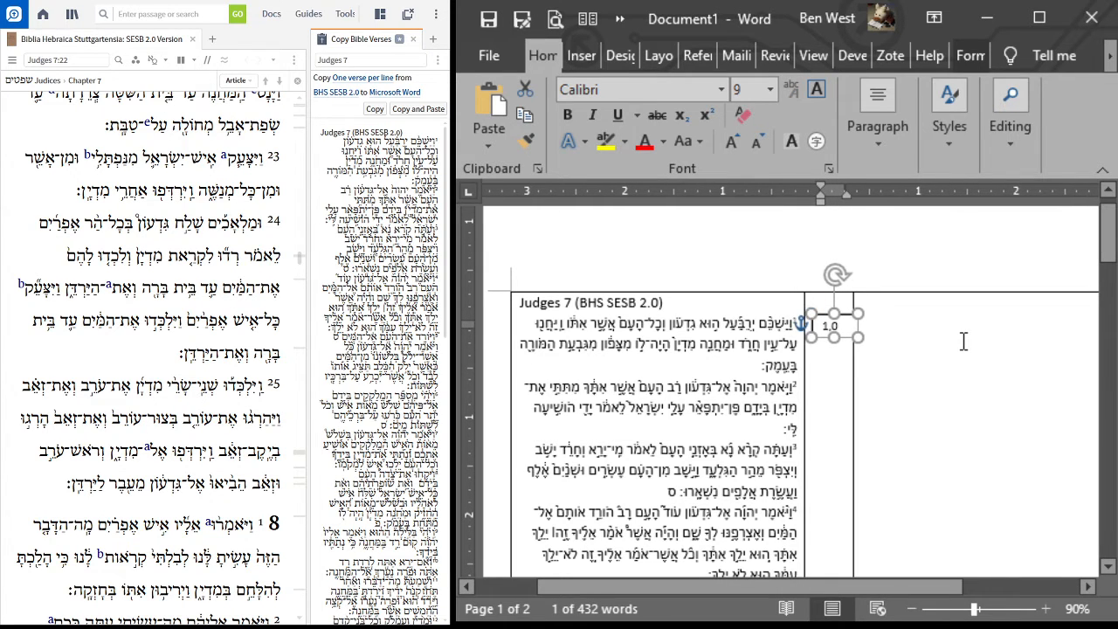
key("Up")
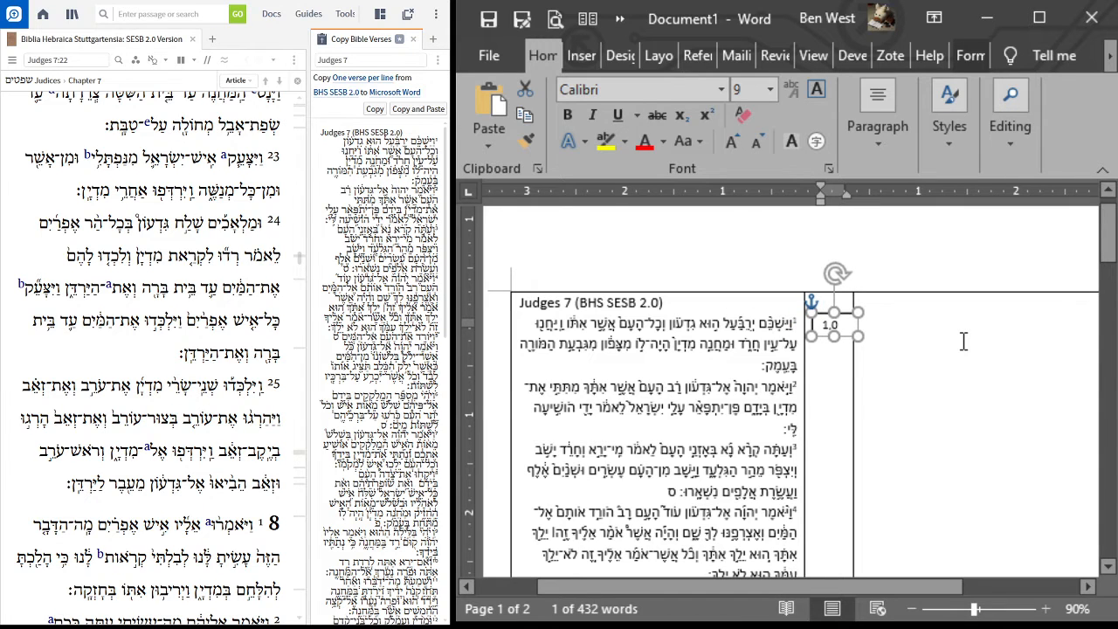
key("Down")
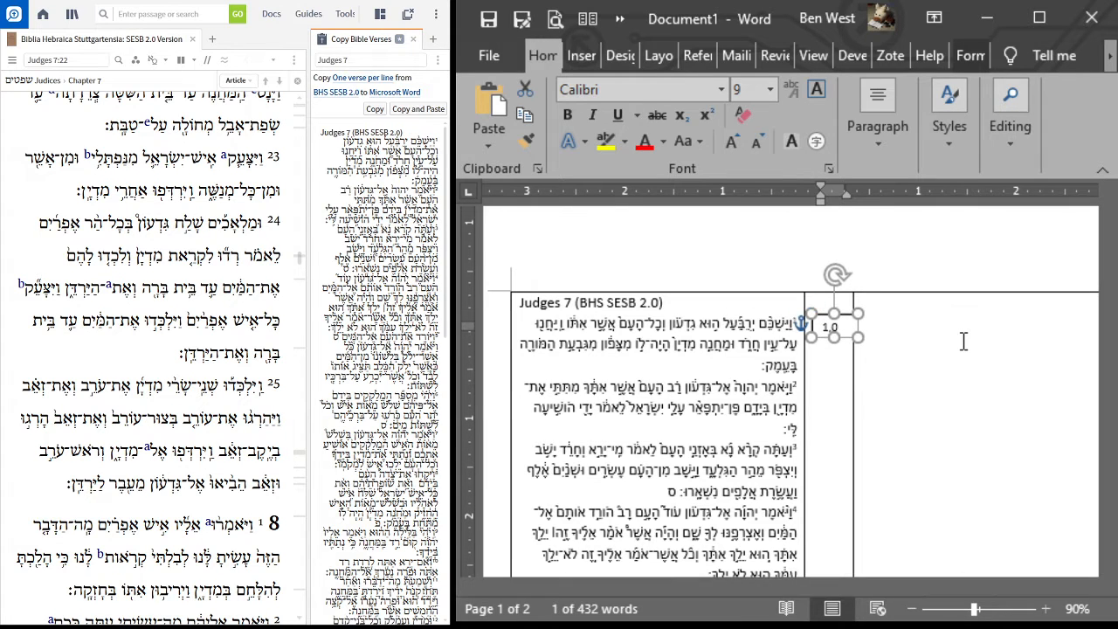
Step: Duplicate the 1,0 text box line by line down the middle column until the boxes run past the end of the Hebrew text
left_click(834, 353)
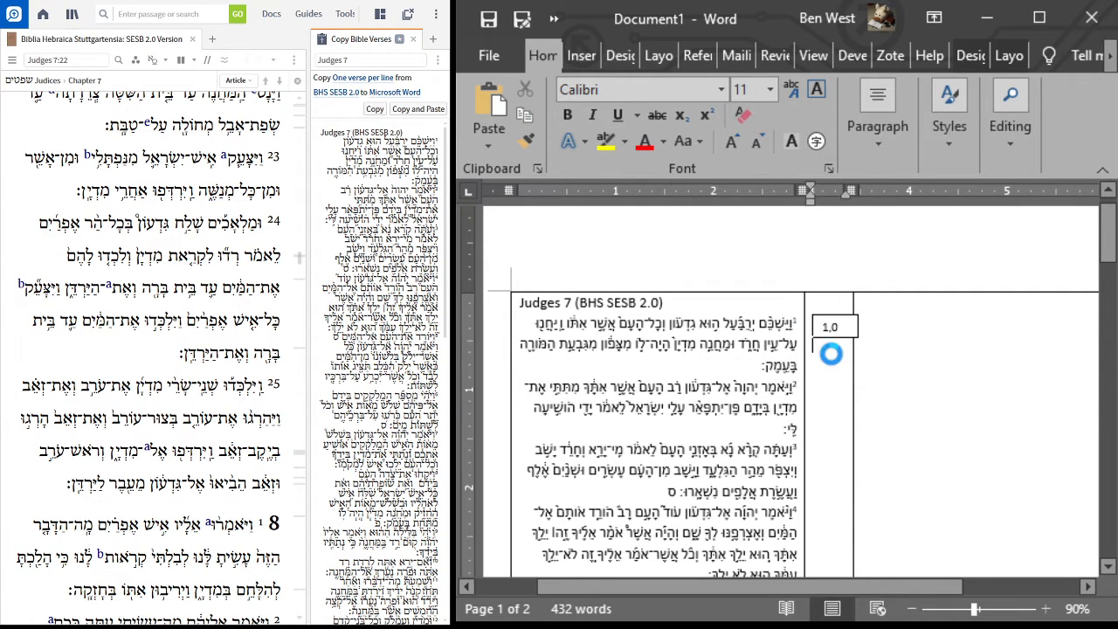
key("shift+Up")
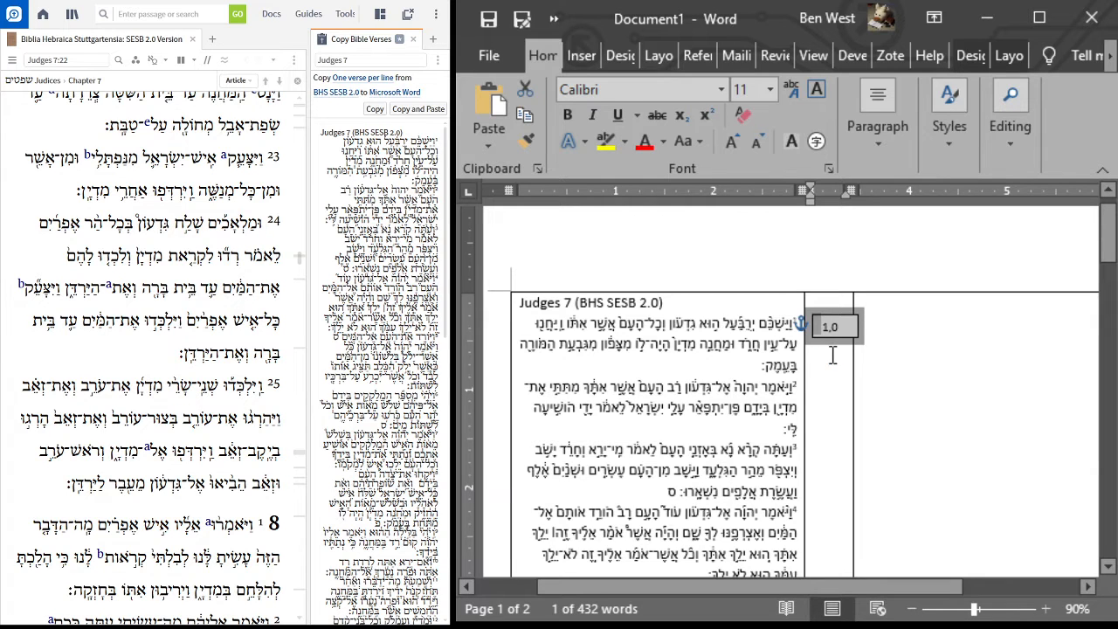
key("ctrl+v")
key("ctrl+v")
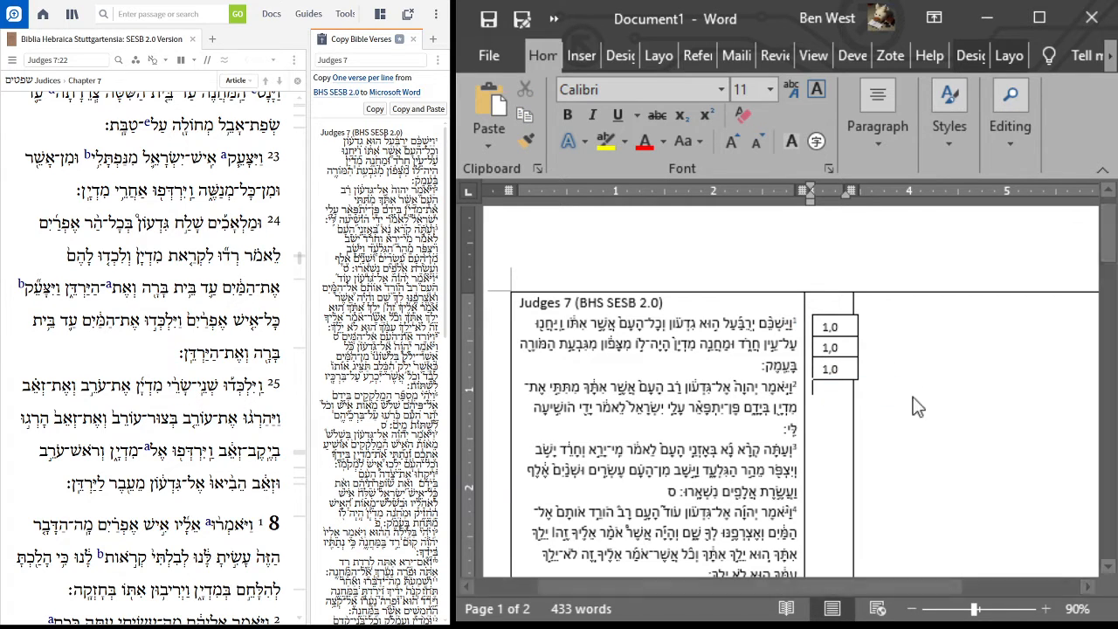
key("ctrl+v")
key("ctrl+v")
key("ctrl+v")
key("ctrl+v")
key("ctrl+v")
key("ctrl+v")
key("ctrl+v")
key("ctrl+v")
key("ctrl+v")
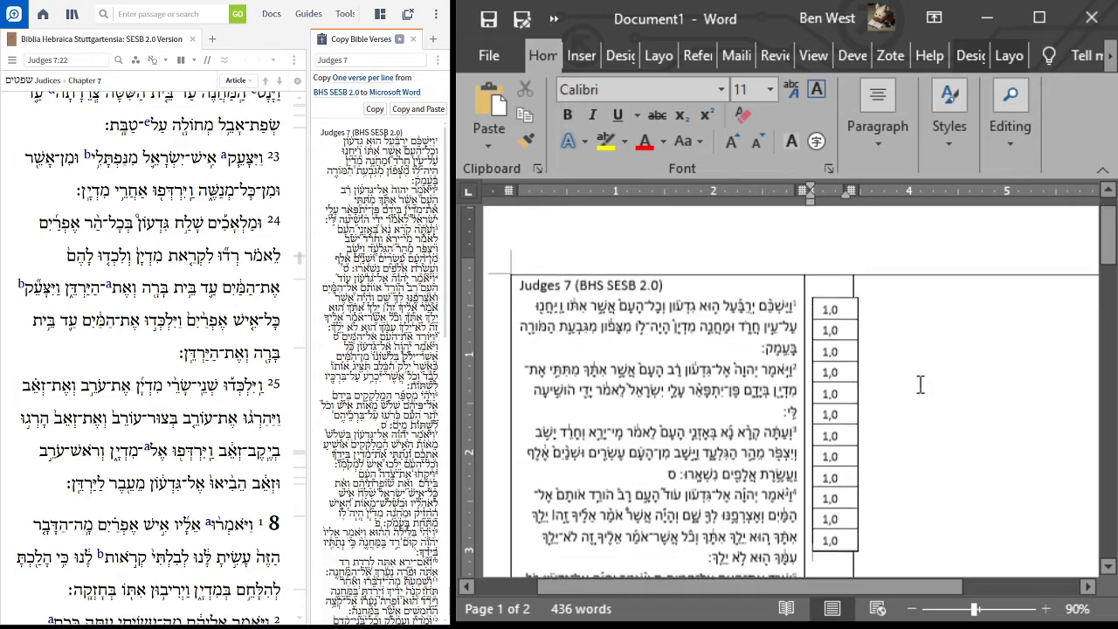
key("ctrl+v")
key("ctrl+v")
key("ctrl+v")
key("ctrl+v")
key("ctrl+v")
key("ctrl+v")
key("ctrl+v")
key("ctrl+v")
key("ctrl+v")
scroll(917, 382, "down", 4)
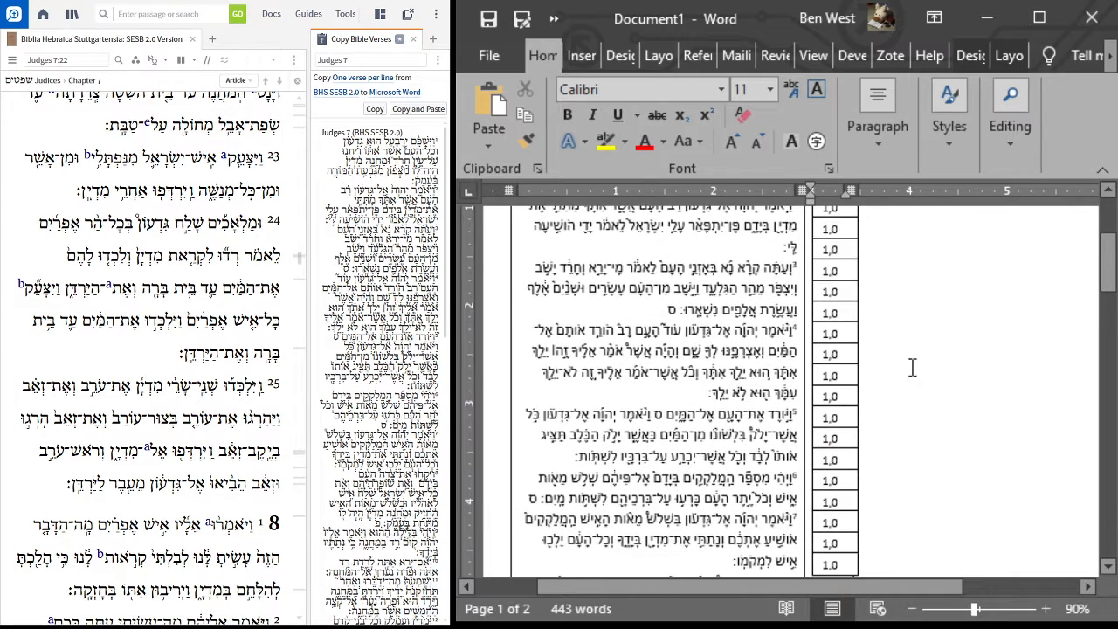
key("ctrl+v")
key("ctrl+v")
key("ctrl+v")
key("ctrl+v")
key("ctrl+v")
key("ctrl+v")
key("ctrl+v")
key("ctrl+v")
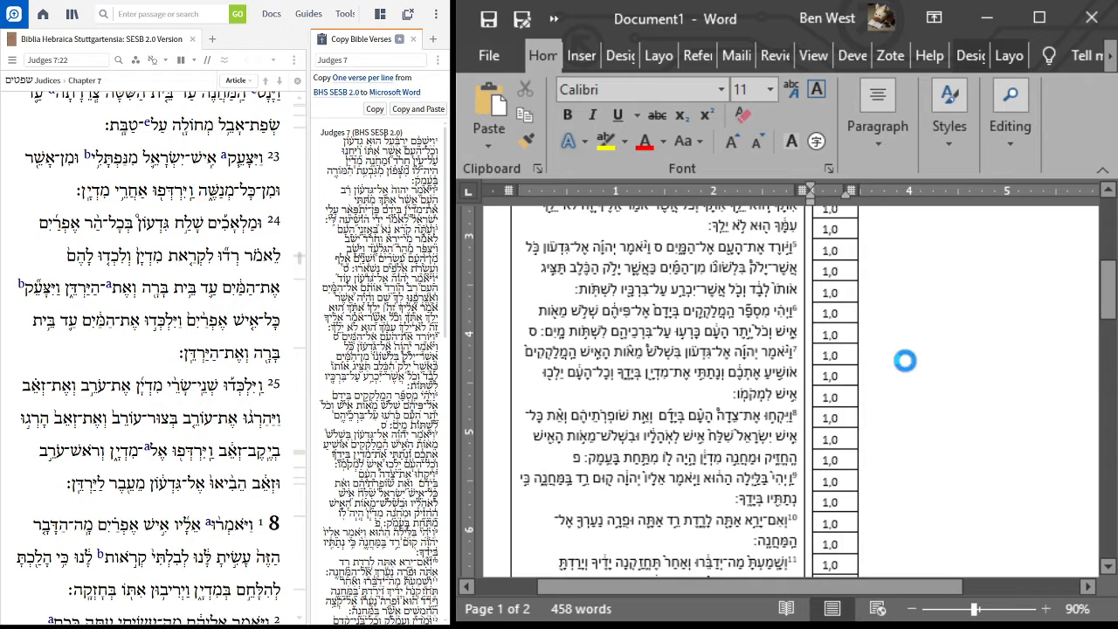
key("ctrl+v")
key("ctrl+v")
key("ctrl+v")
key("ctrl+v")
key("ctrl+v")
key("ctrl+v")
key("ctrl+v")
key("ctrl+v")
key("ctrl+v")
key("ctrl+v")
key("ctrl+v")
key("ctrl+v")
key("ctrl+v")
key("ctrl+v")
key("ctrl+v")
key("ctrl+v")
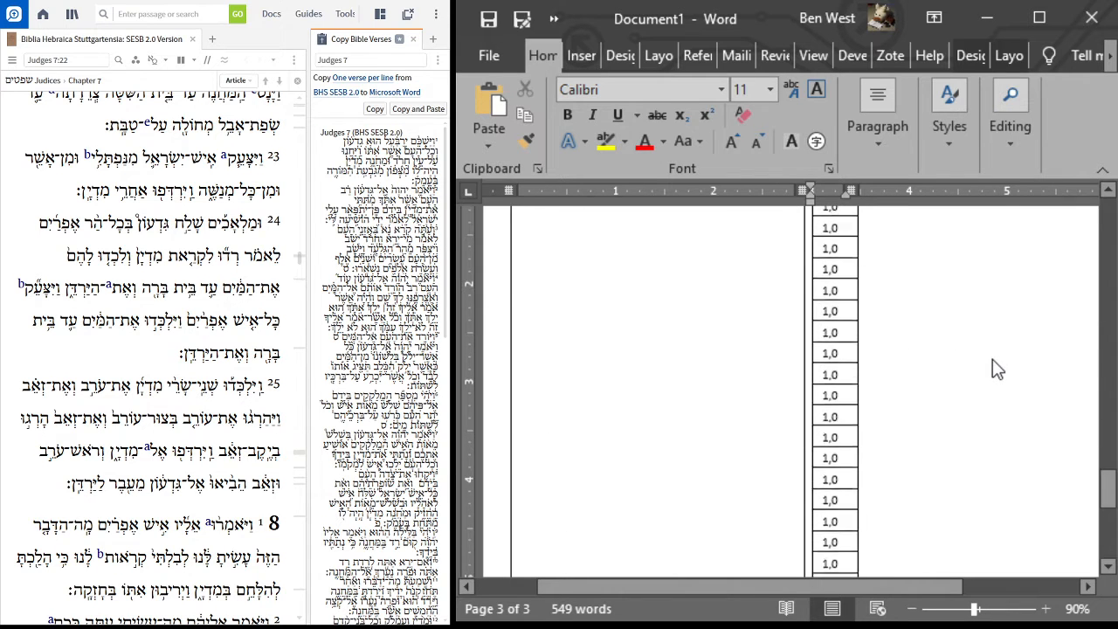
Step: Delete the surplus 1,0 text boxes below the last line of verse 25
scroll(993, 359, "up", 8)
scroll(995, 363, "down", 10)
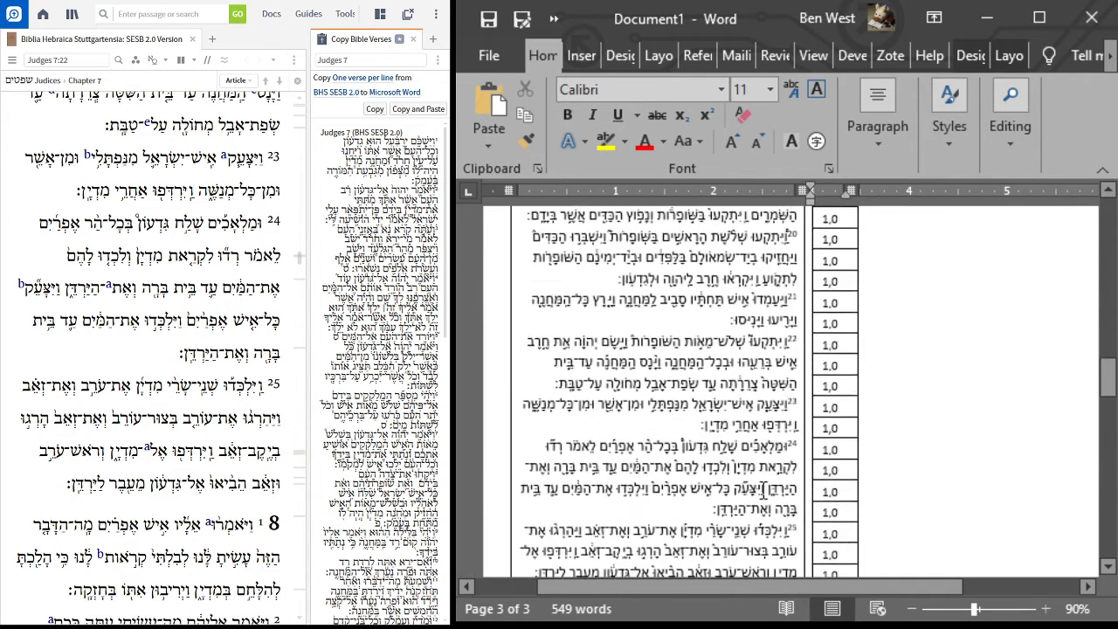
scroll(787, 471, "down", 1)
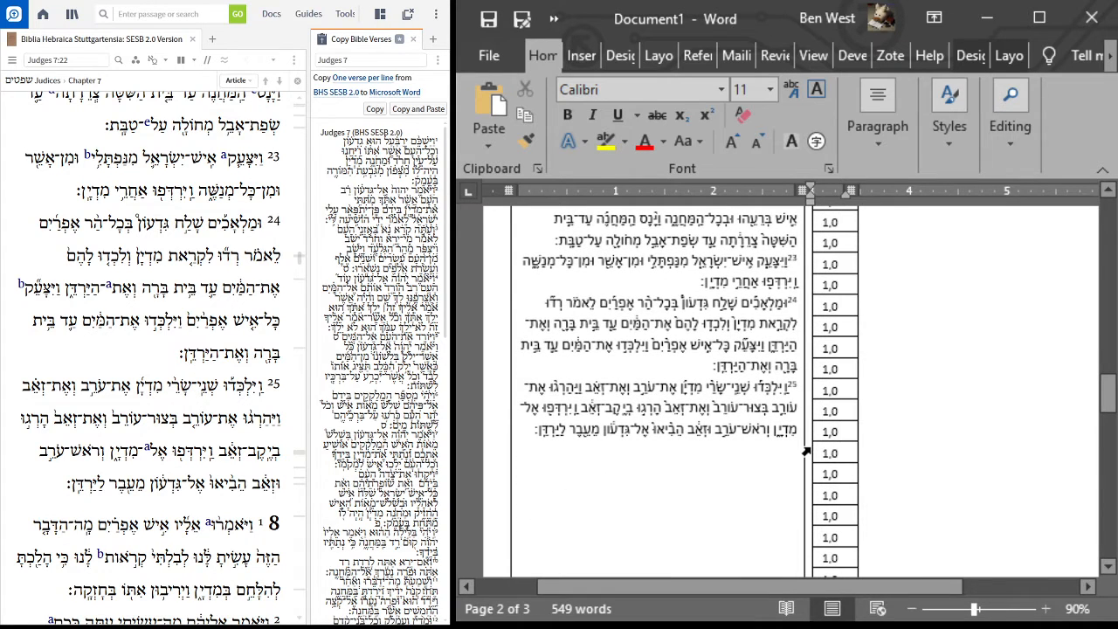
left_click(810, 449, "shift")
key("BackSpace")
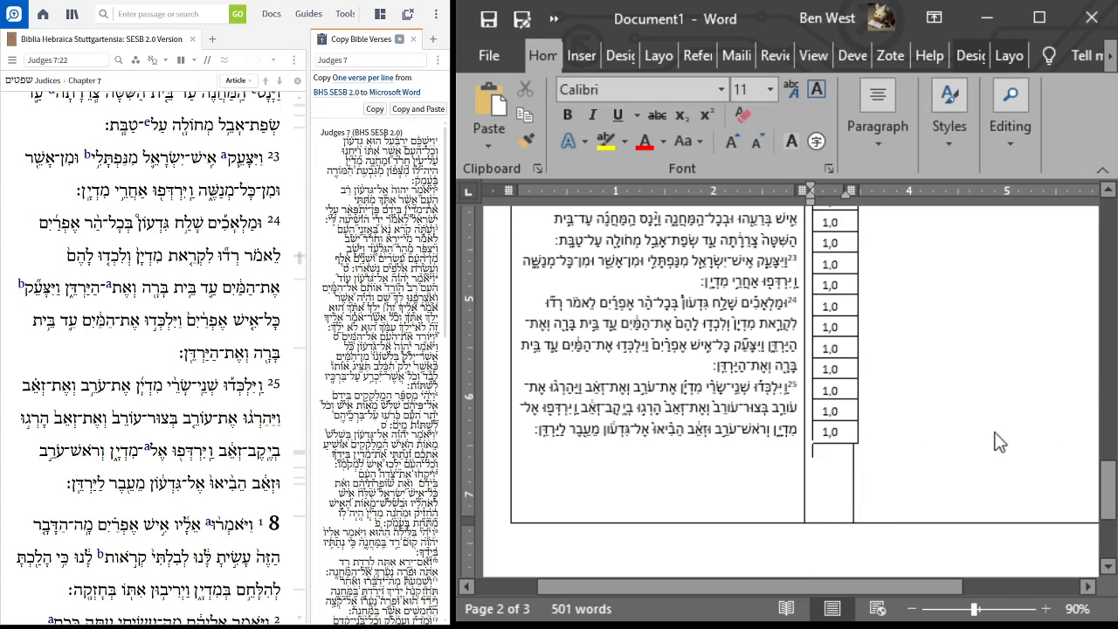
Step: Select all the 1,0 text boxes on the first page together and nudge them slightly left to centre them in the middle column
left_click_drag(1111, 495, 1108, 210)
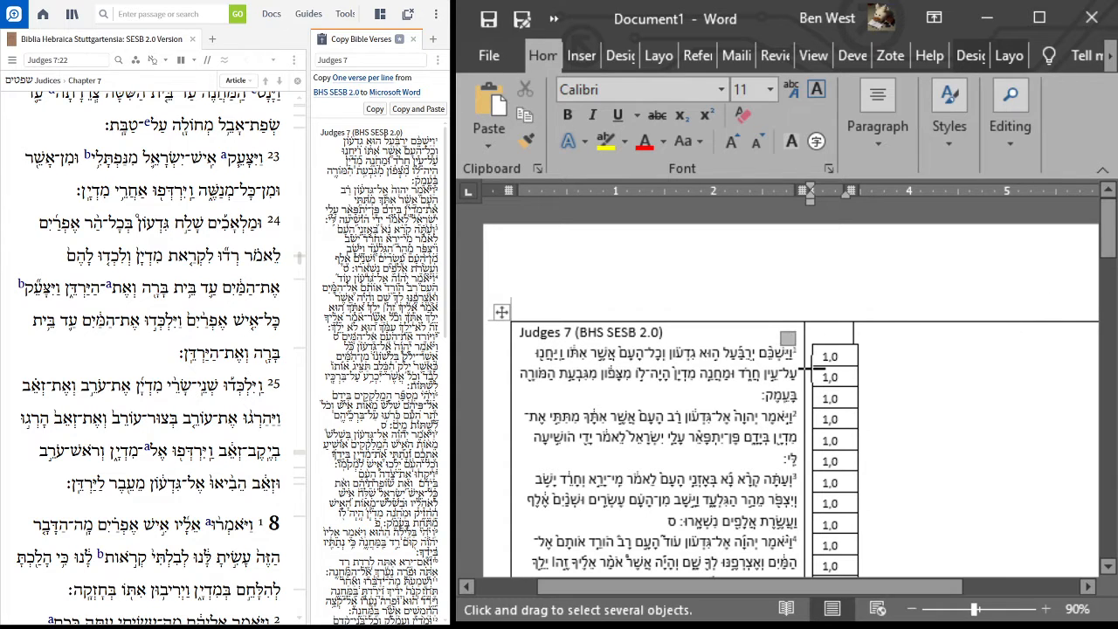
left_click_drag(781, 332, 900, 442)
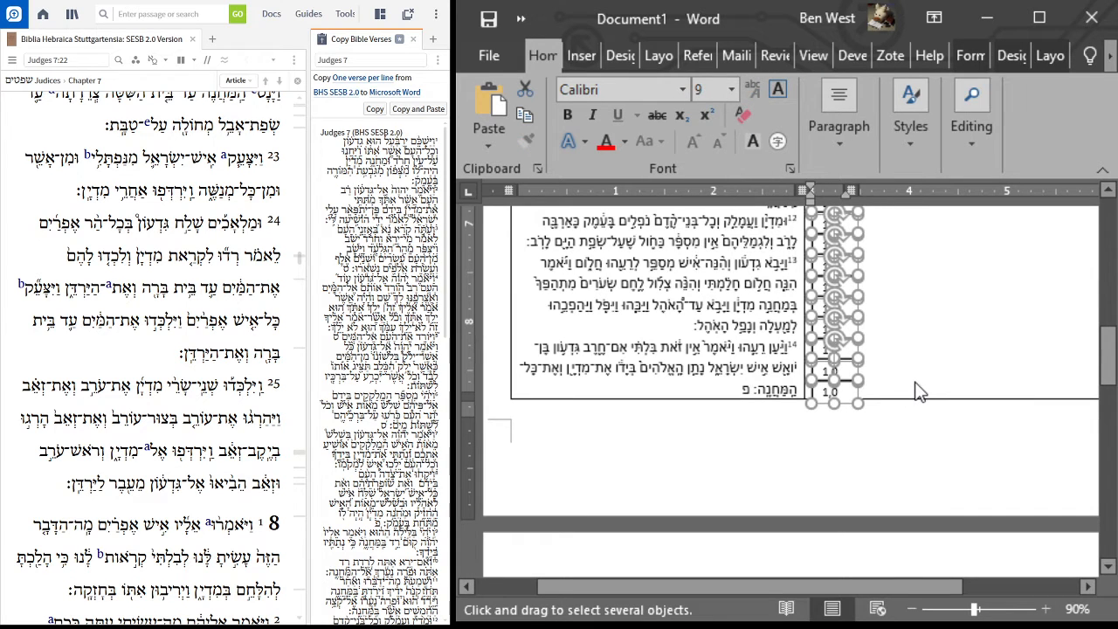
key("Left")
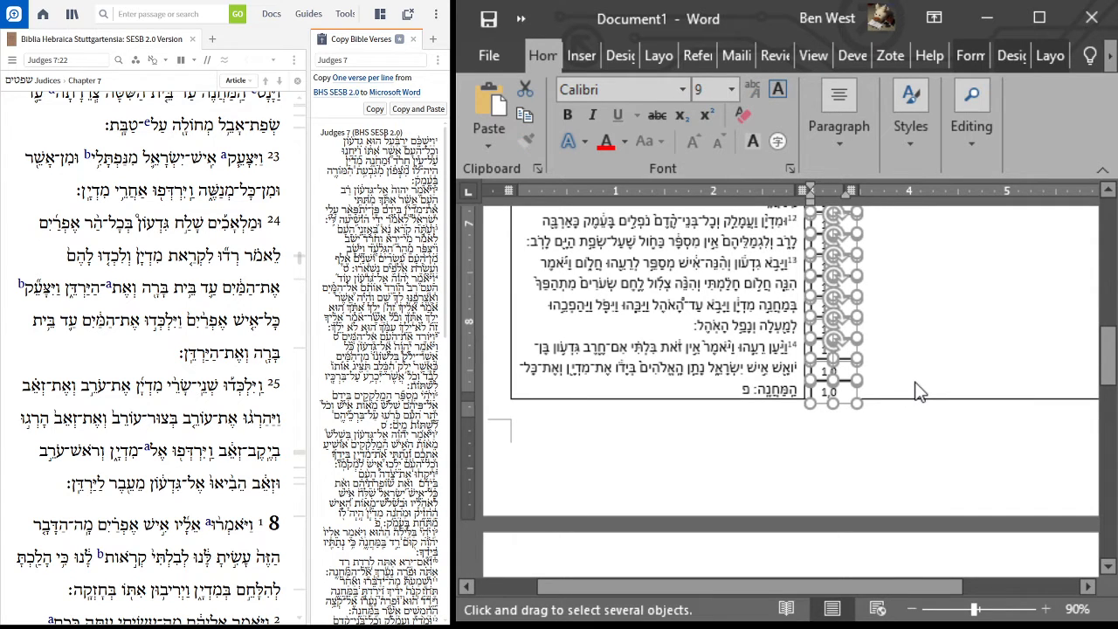
key("Left")
key("Left")
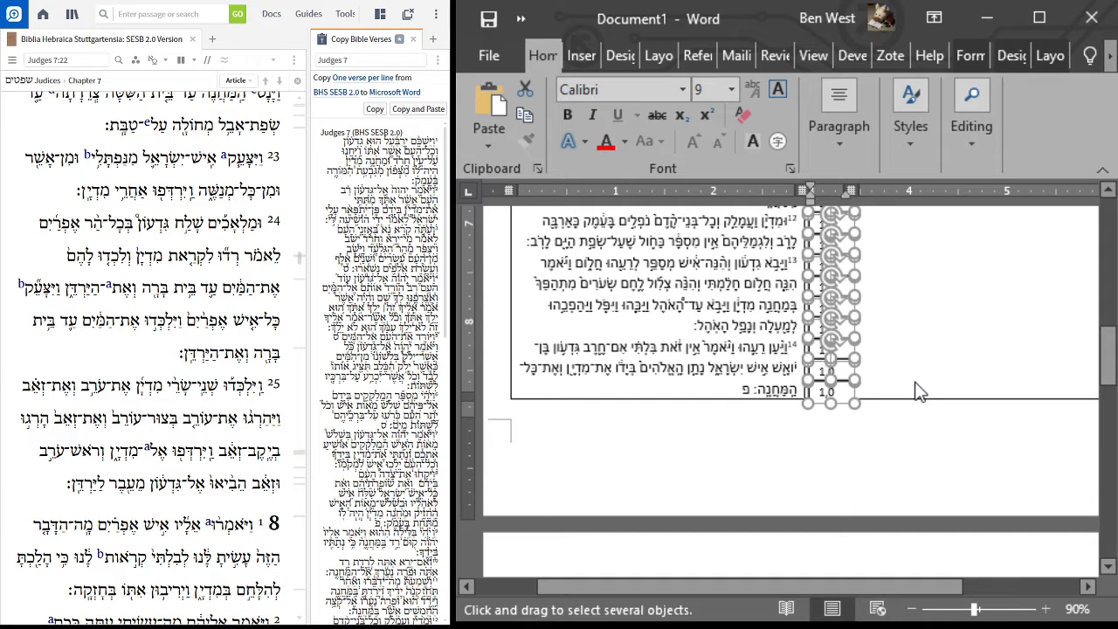
key("Left")
scroll(933, 376, "up", 15)
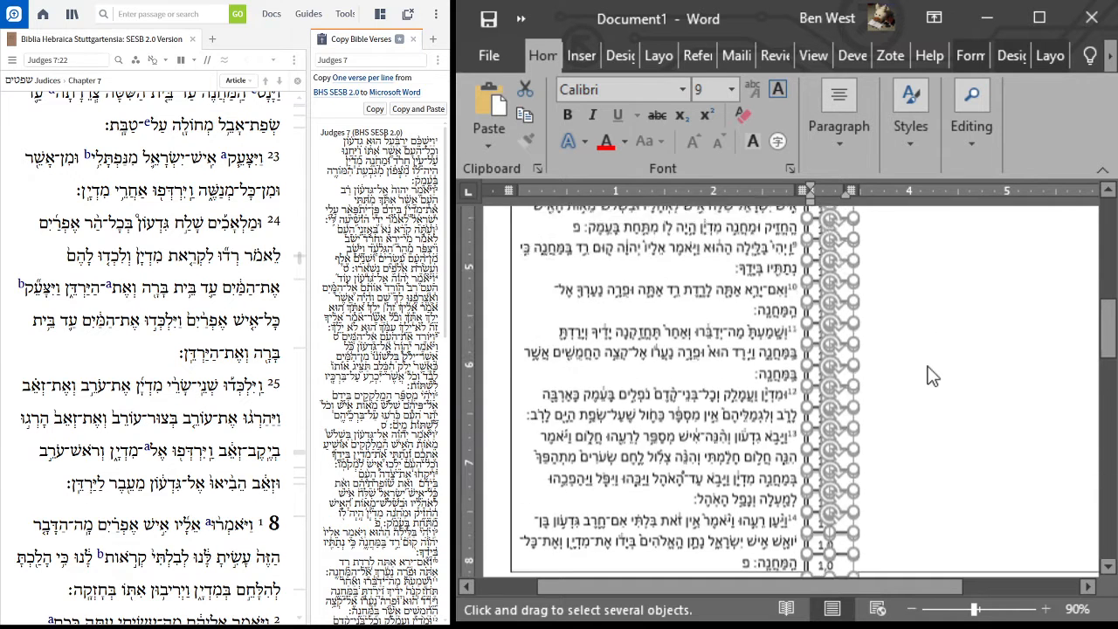